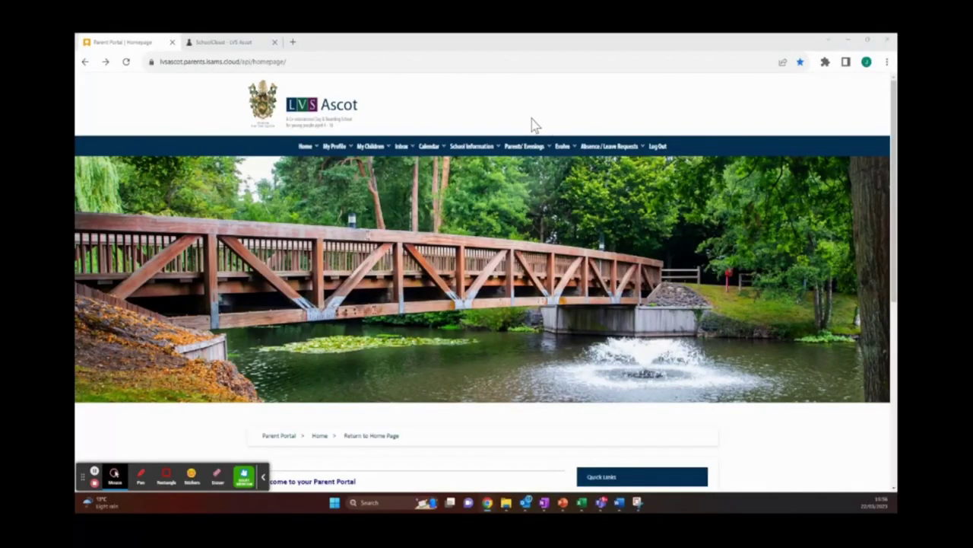
- Open the School Cloud appointments site from the parent portal and start booking the Year 8 Parents' Evening on Tuesday, 6th June
mouse_move(534, 153)
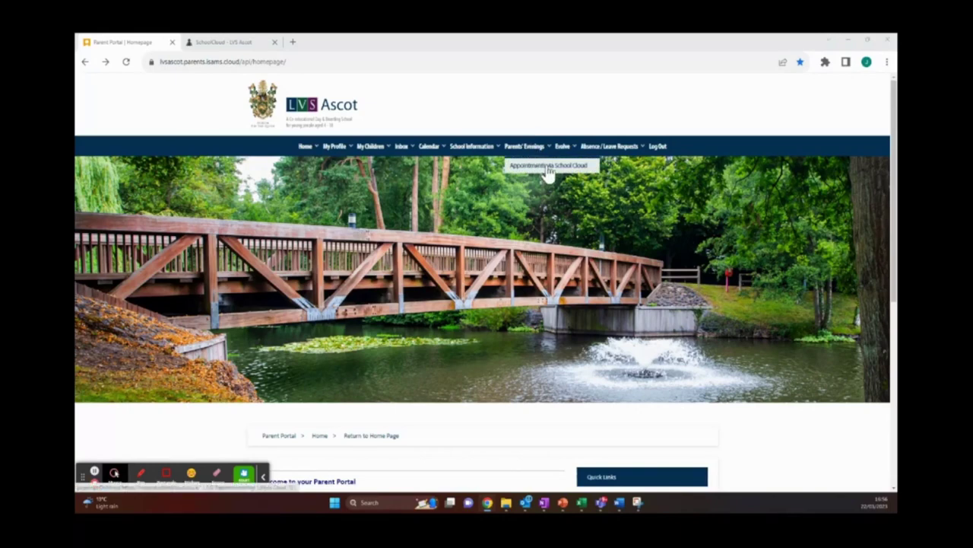
left_click(548, 166)
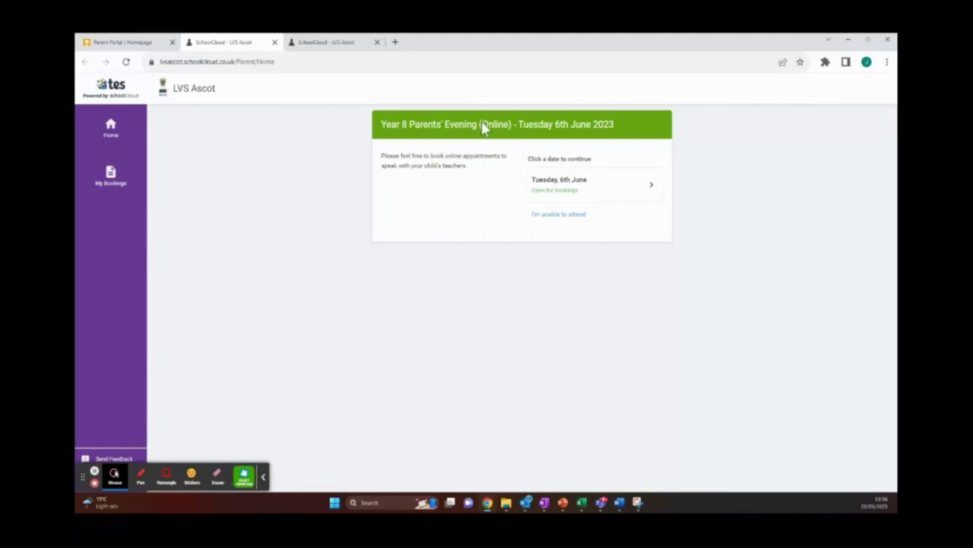
left_click(599, 190)
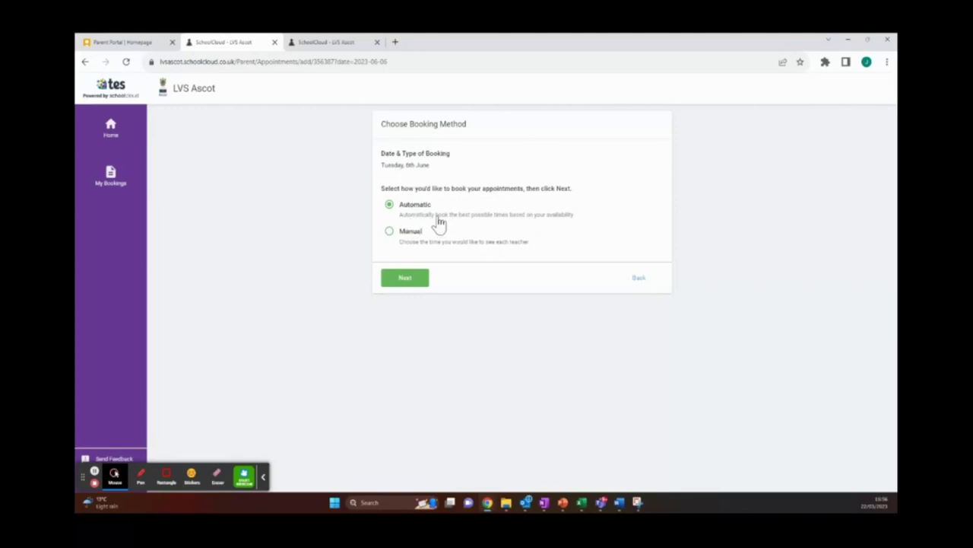
- Use automatic booking to generate appointments with all teachers, with availability limited to 17:06 - 19:26
left_click(407, 278)
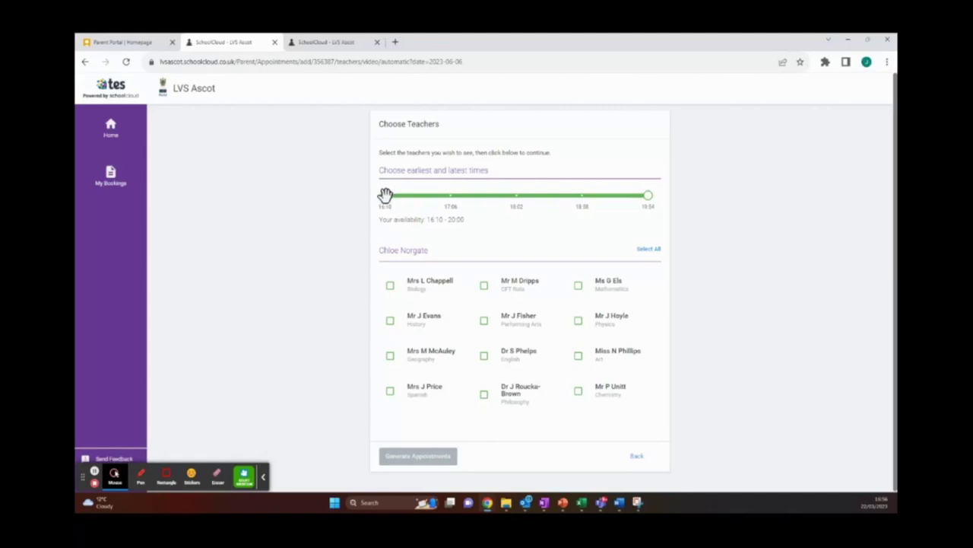
left_click_drag(387, 195, 450, 195)
left_click_drag(647, 199, 614, 195)
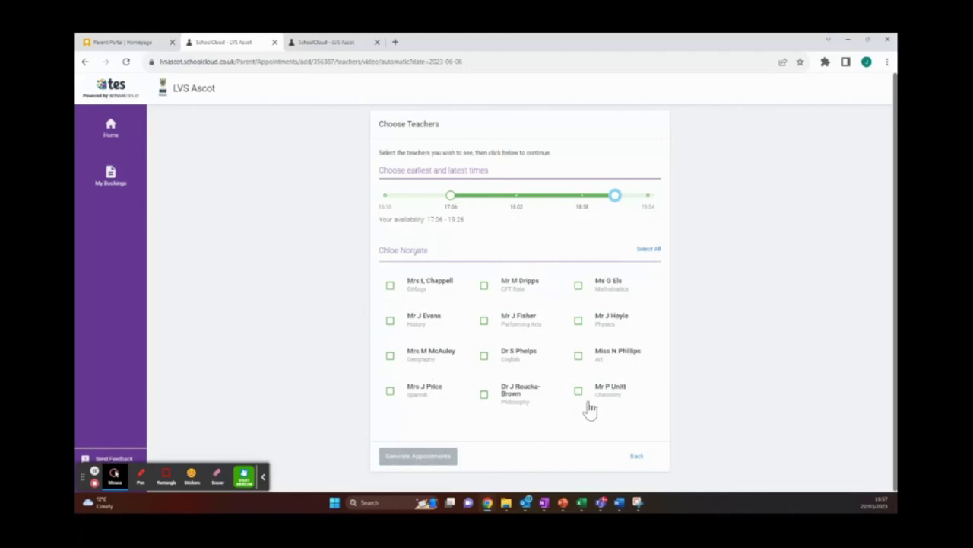
left_click(650, 253)
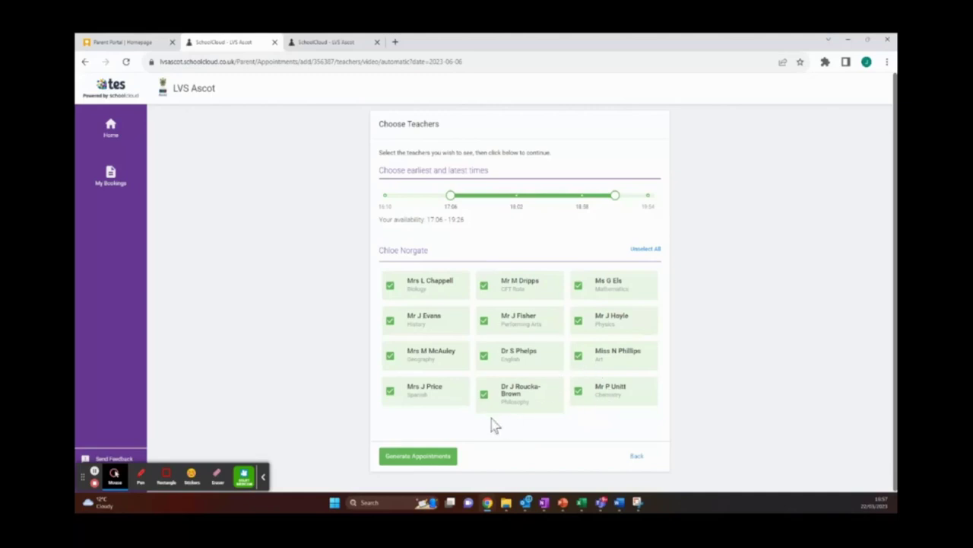
left_click(441, 460)
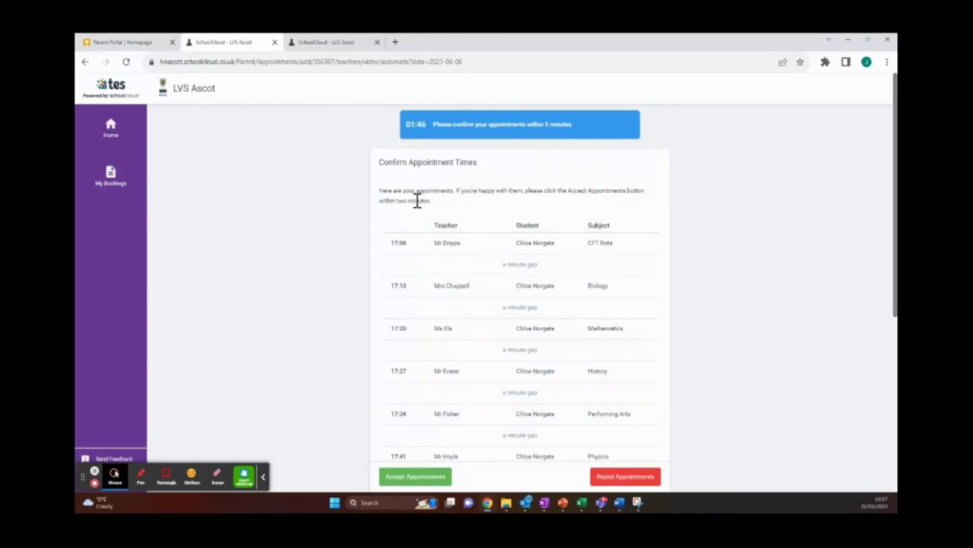
- Review the full list of automatically proposed appointment times and reject the appointments
scroll(430, 243, "down", 3)
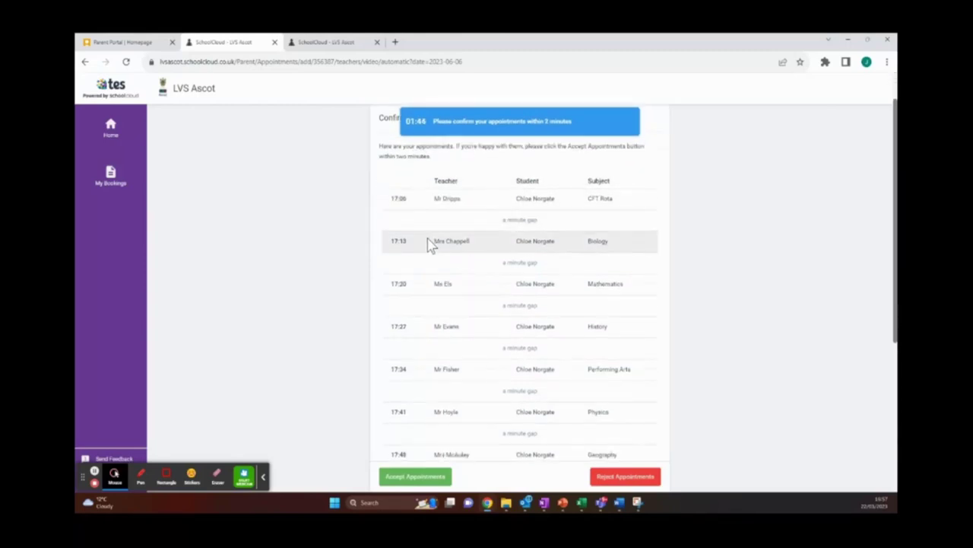
scroll(429, 247, "down", 4)
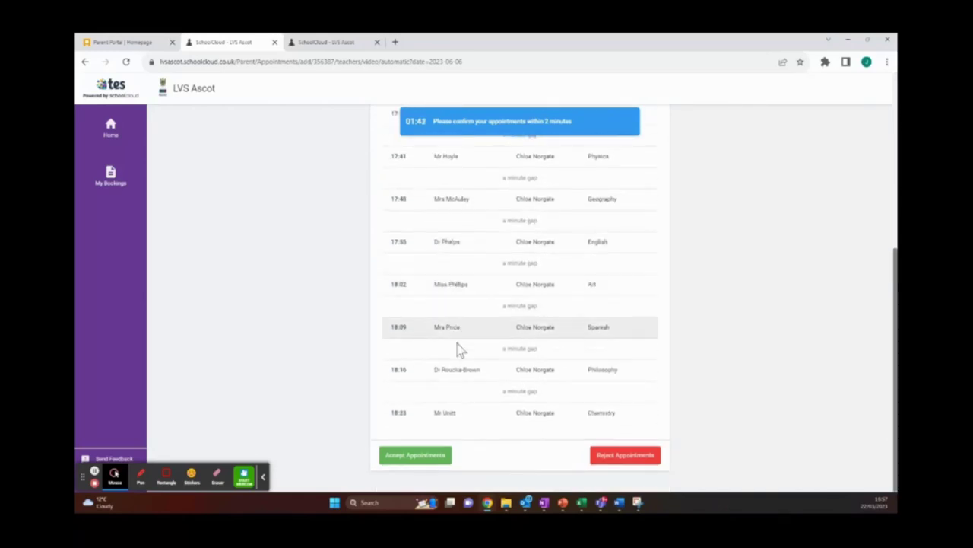
scroll(469, 417, "up", 7)
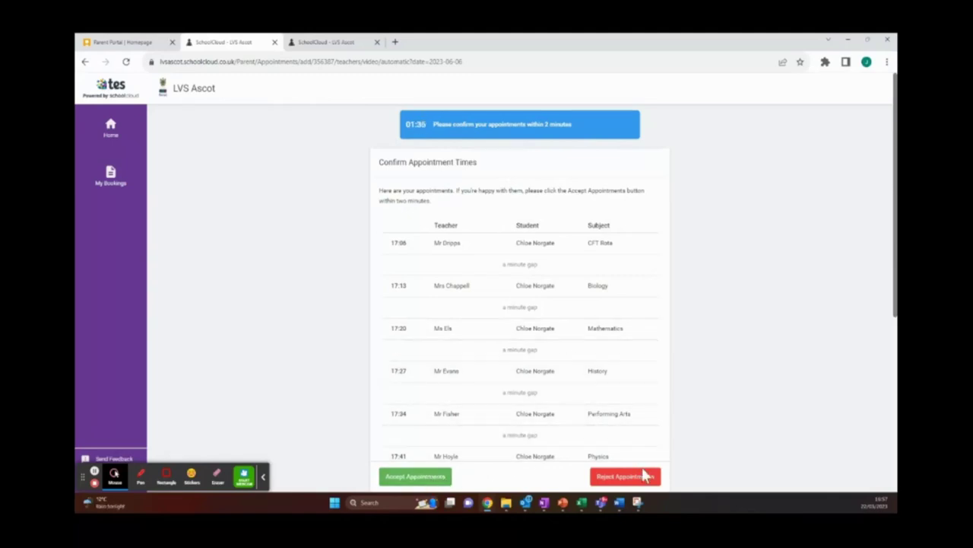
scroll(477, 237, "down", 1)
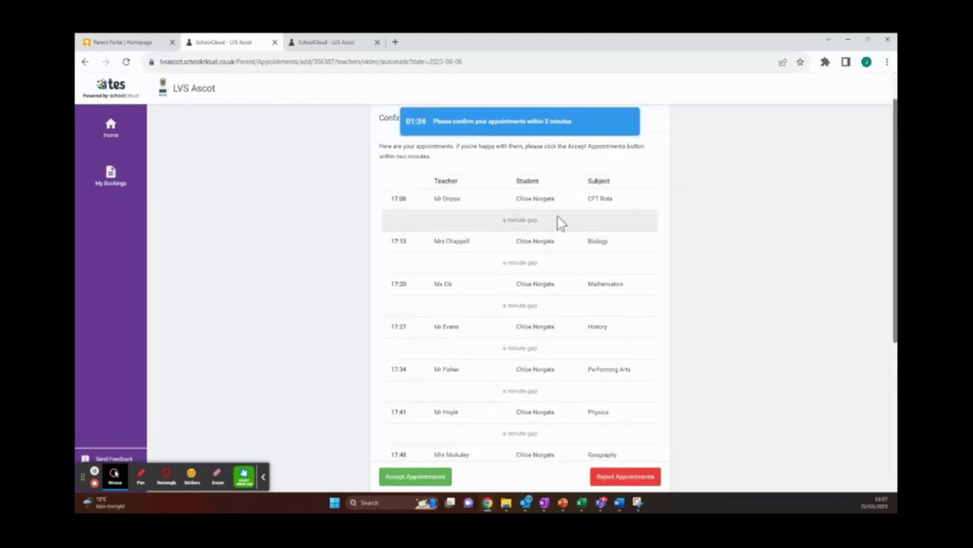
scroll(481, 282, "down", 1)
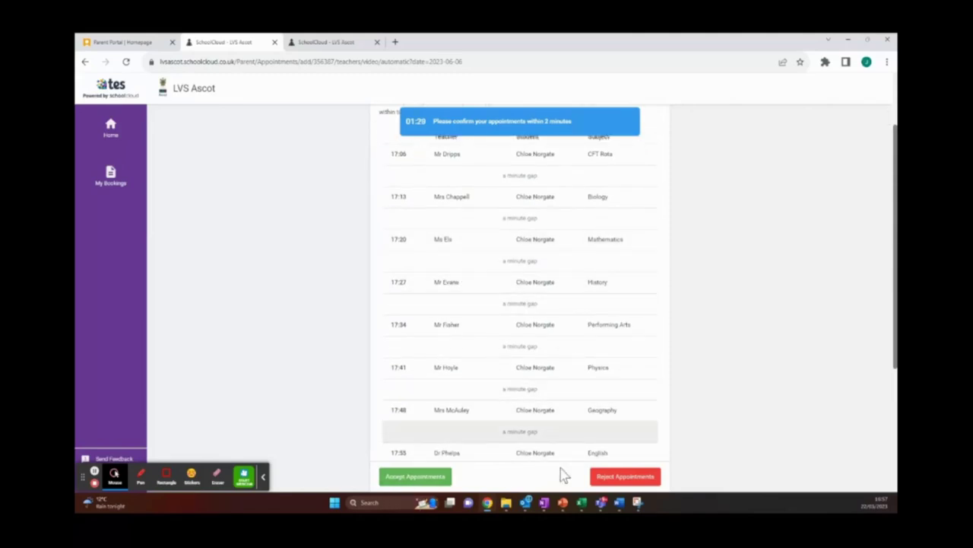
left_click(638, 477)
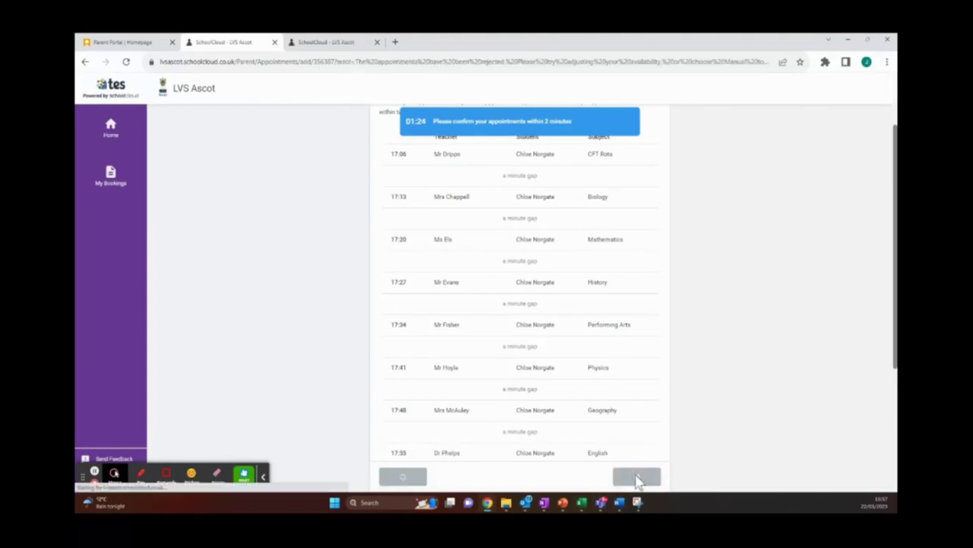
- Choose the Manual booking method, select all of the child's teachers and continue to the appointment grid
left_click(390, 275)
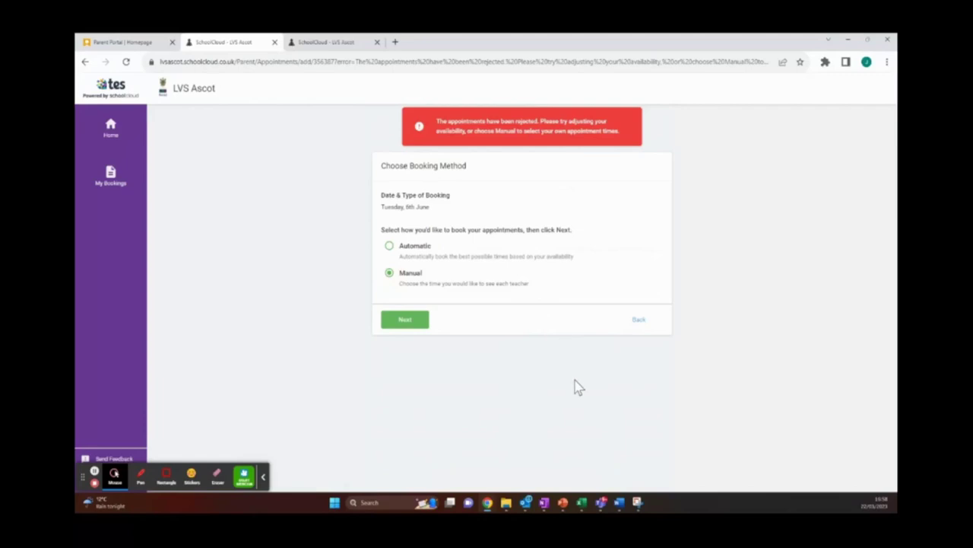
left_click(411, 328)
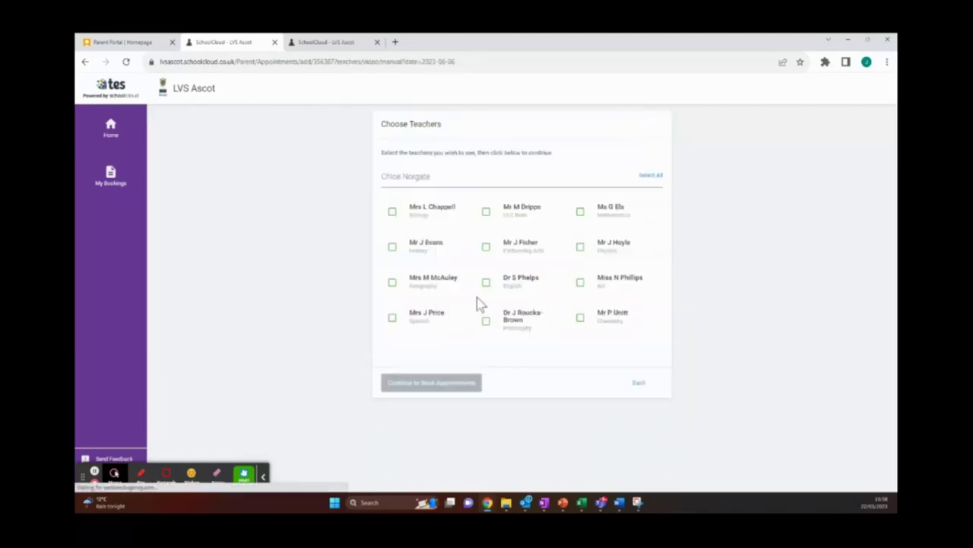
left_click(393, 212)
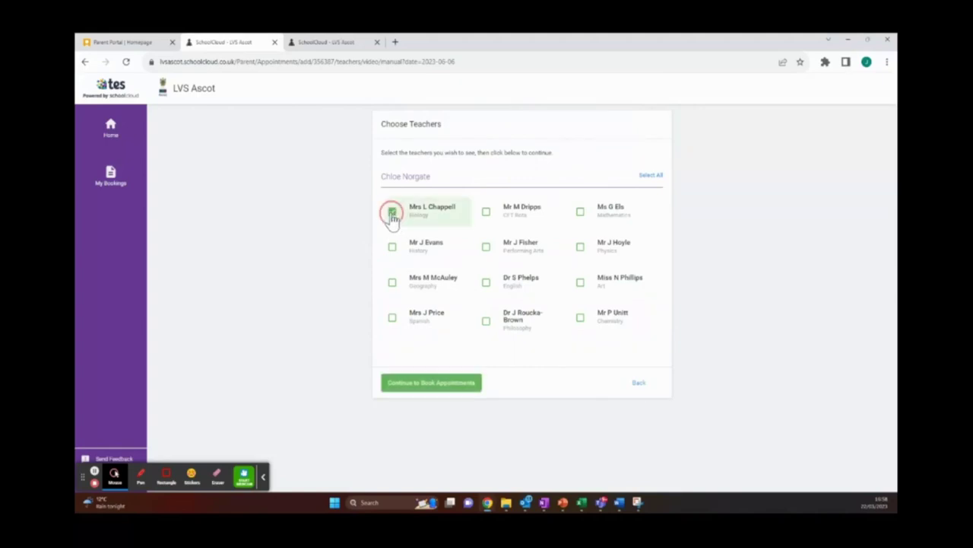
left_click(649, 177)
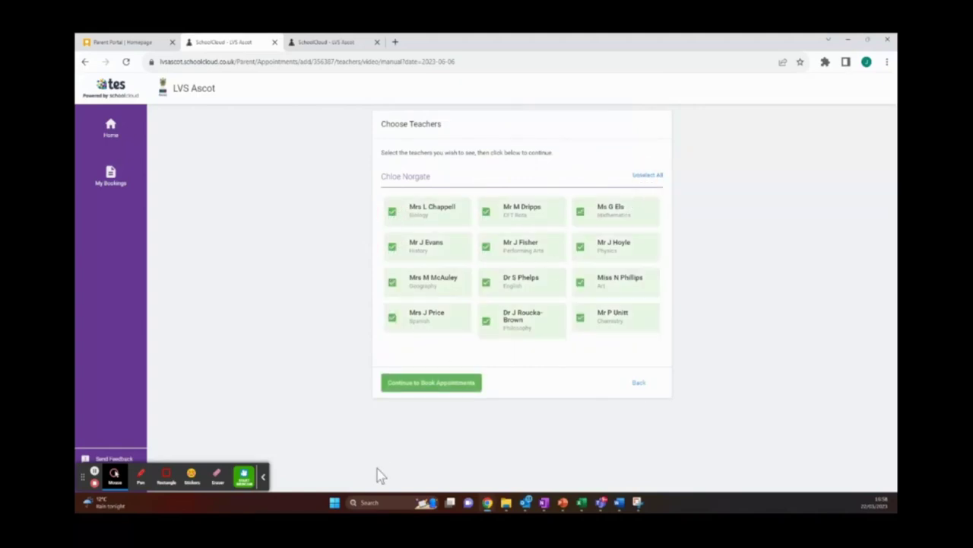
left_click(444, 388)
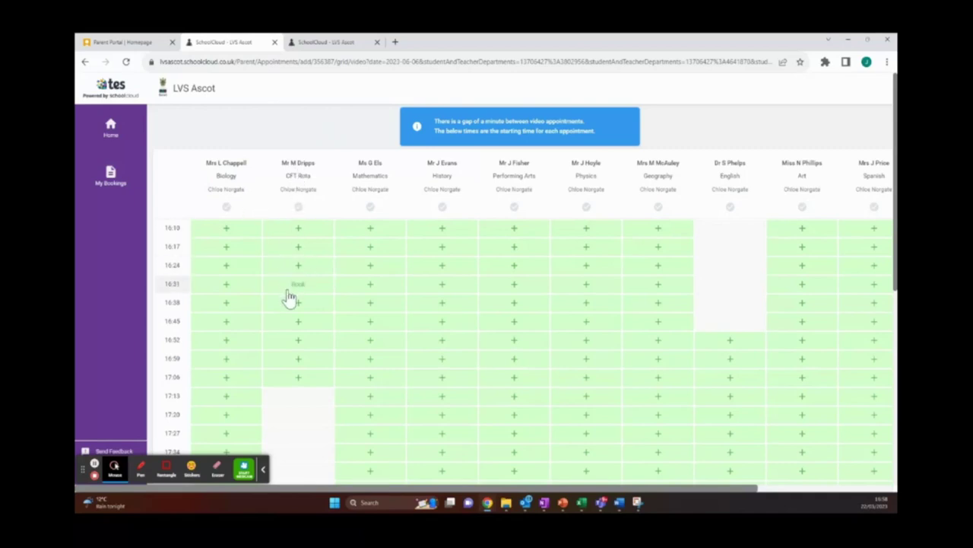
- Book the CFT Rota appointment at 16:31 and the Mathematics appointment at 16:38, without messages for the teachers
scroll(289, 296, "down", 2)
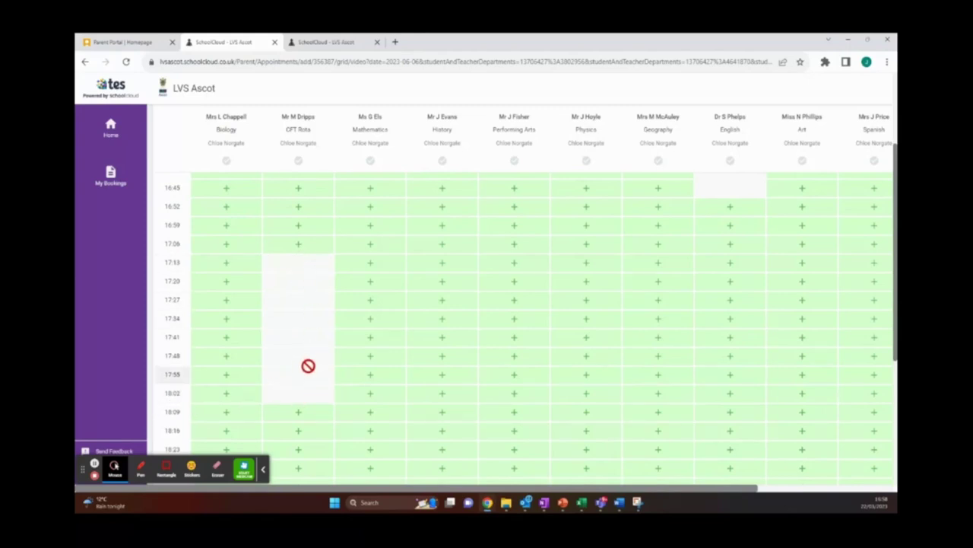
scroll(292, 263, "up", 3)
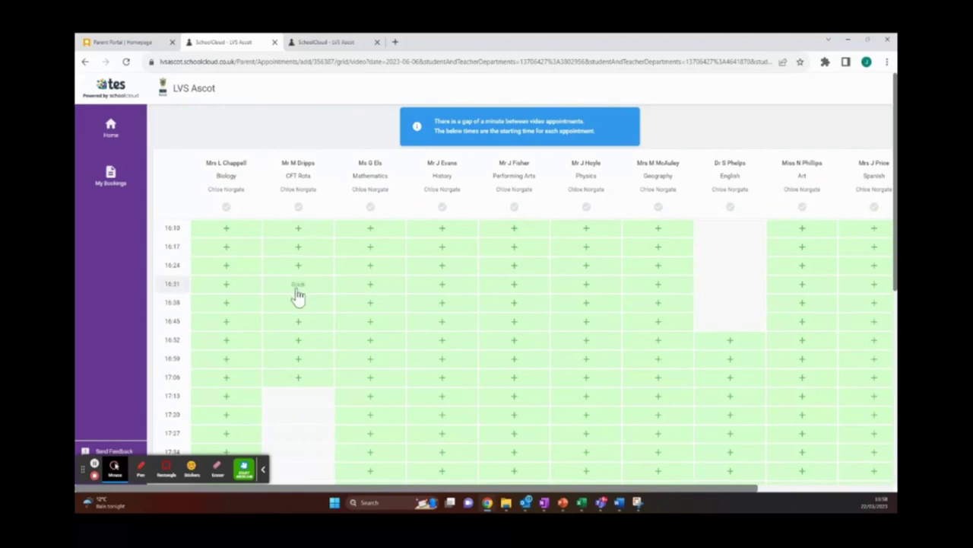
left_click(302, 287)
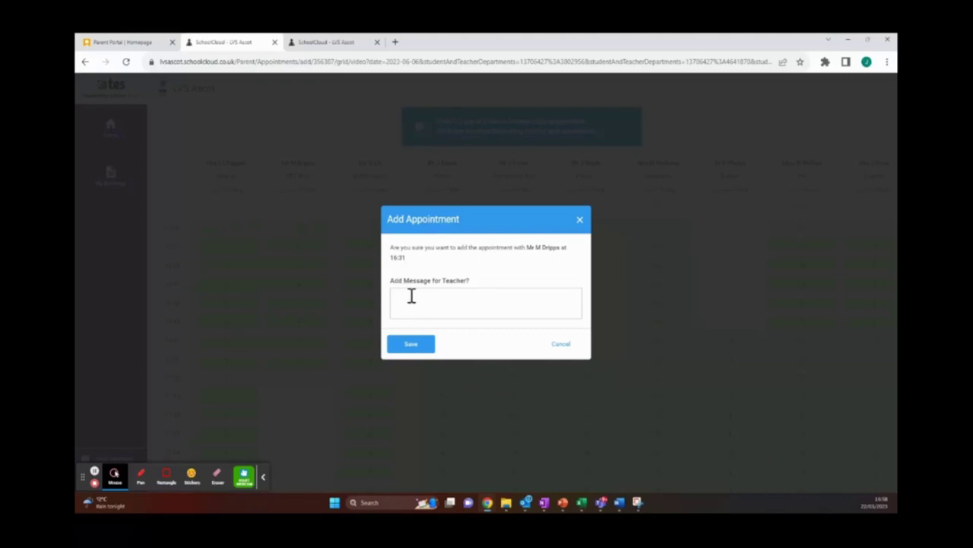
left_click(414, 351)
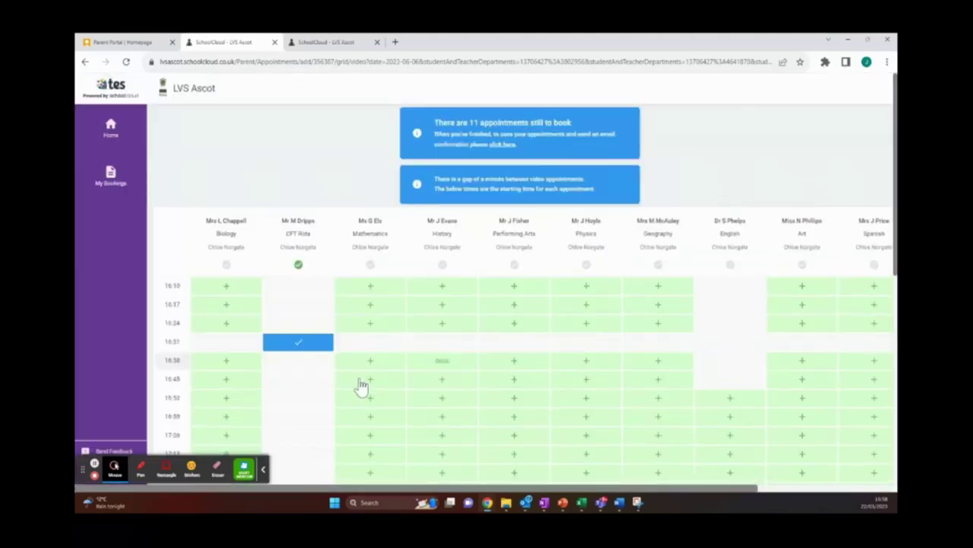
scroll(365, 289, "down", 1)
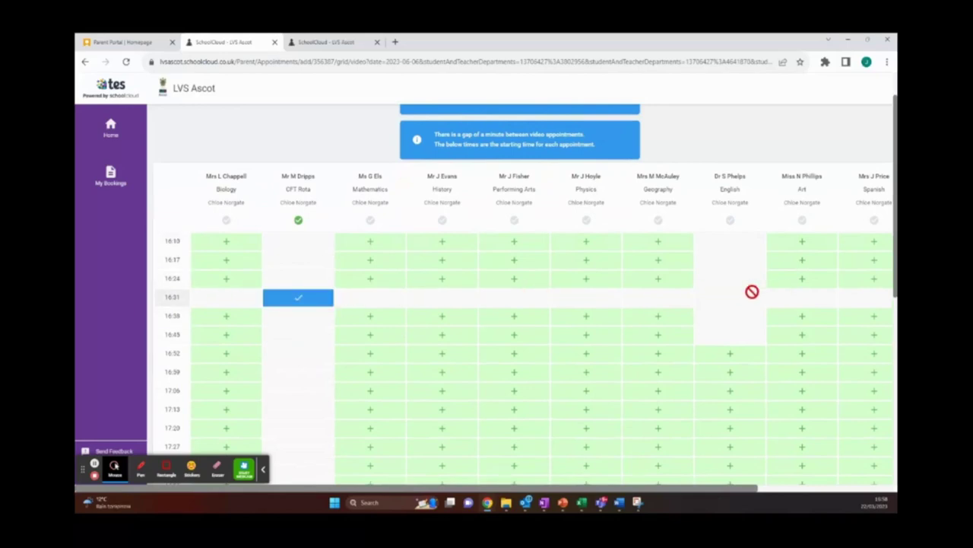
left_click(376, 325)
left_click(401, 344)
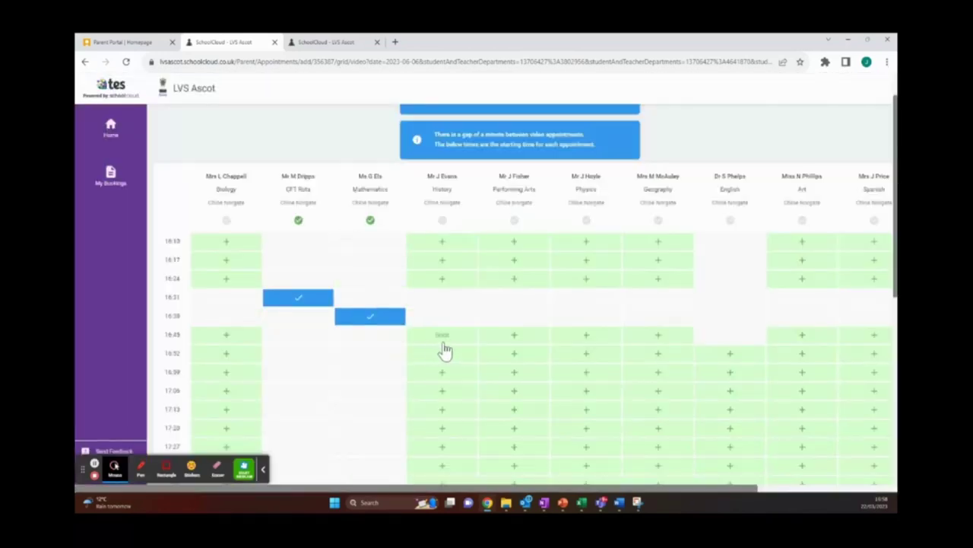
- Book the History appointment at 16:45 and the Biology appointment at 16:24, without messages for the teachers
left_click(444, 344)
left_click(415, 341)
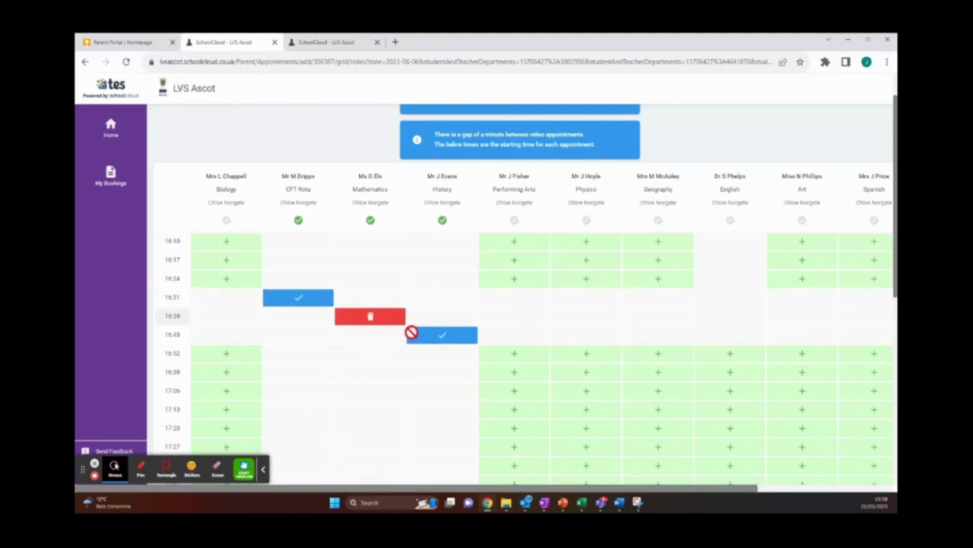
left_click(240, 279)
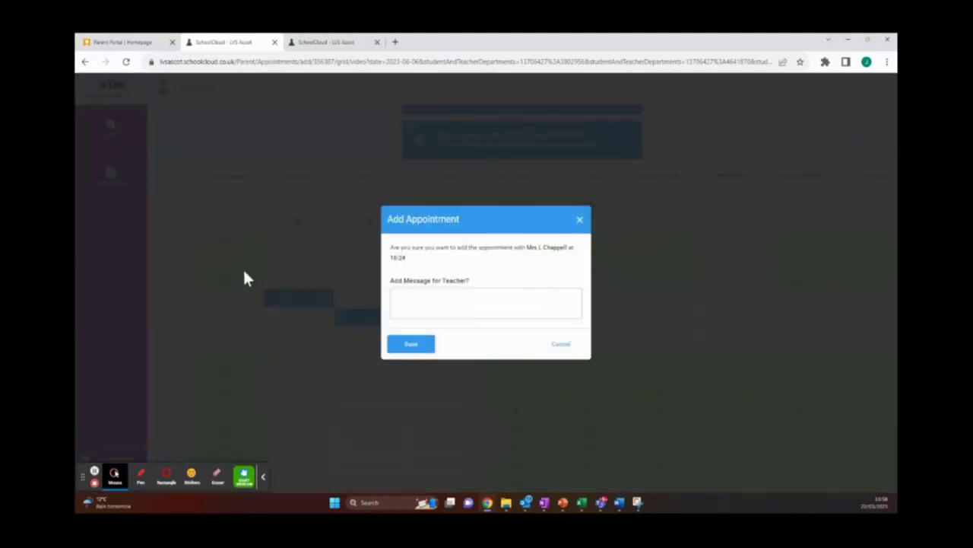
left_click(412, 346)
- Book the Performing Arts appointment at 16:52 and the Physics appointment at 16:59, without messages for the teachers
scroll(532, 301, "down", 2)
left_click(518, 270)
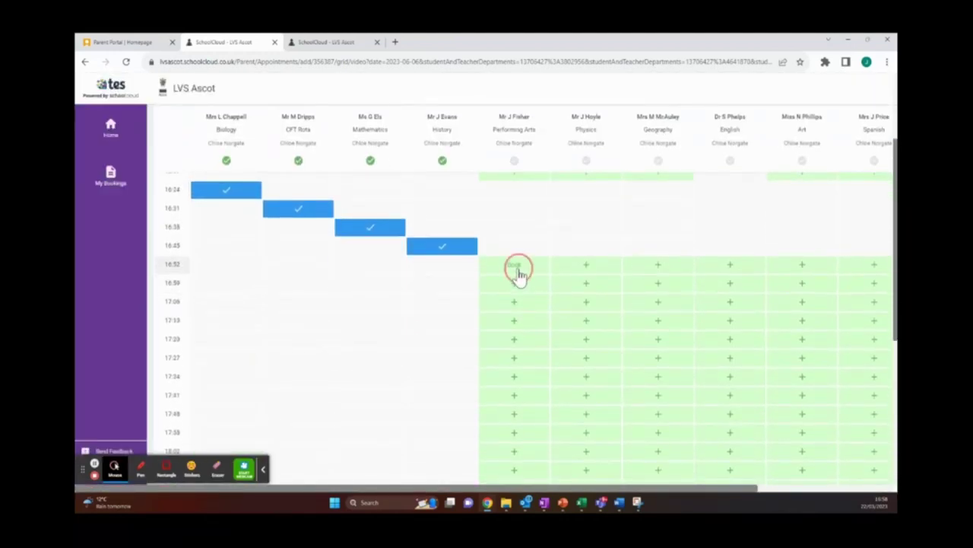
left_click(416, 333)
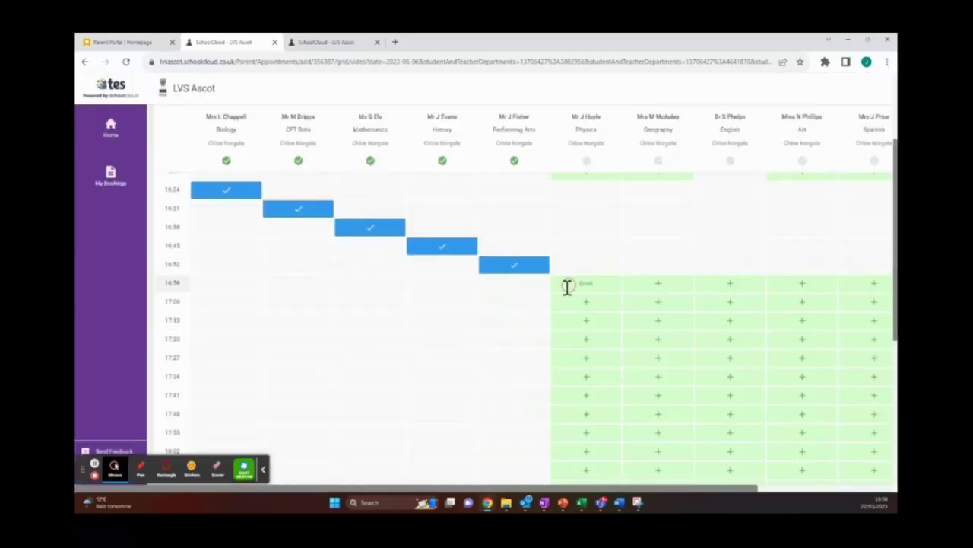
left_click(567, 286)
left_click(419, 343)
- Check the remaining slots in the grid, then finish booking by saving the appointments and sending the email confirmation
scroll(526, 299, "down", 3)
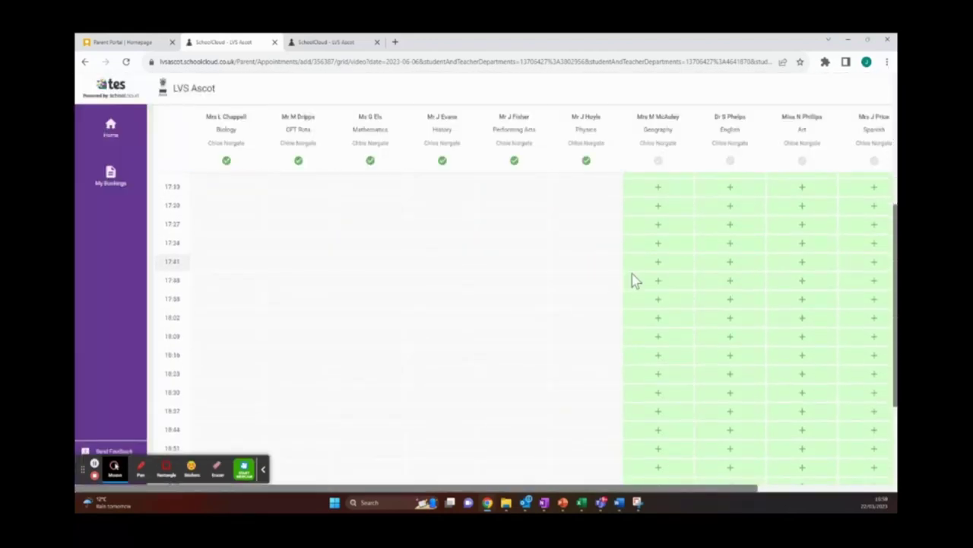
scroll(632, 280, "down", 3)
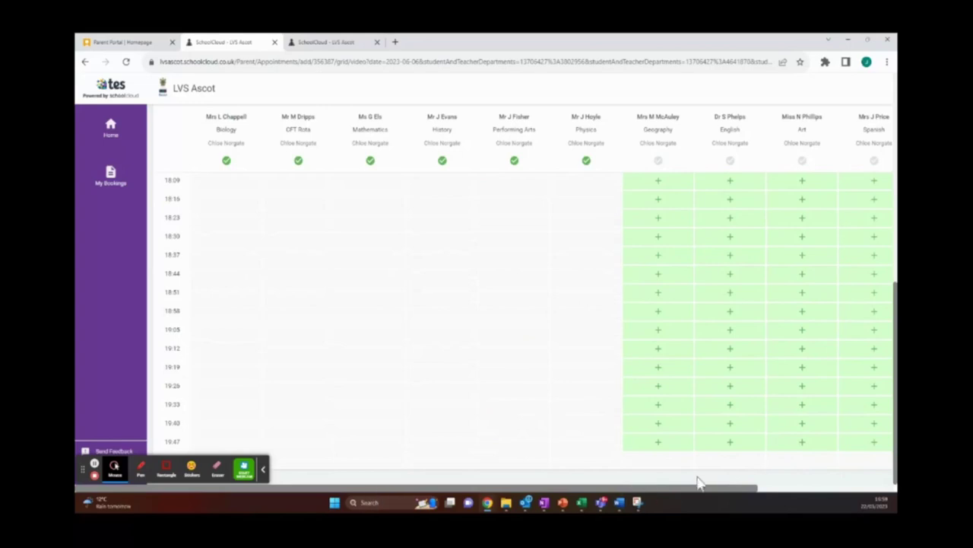
left_click_drag(702, 486, 598, 492)
scroll(558, 293, "up", 10)
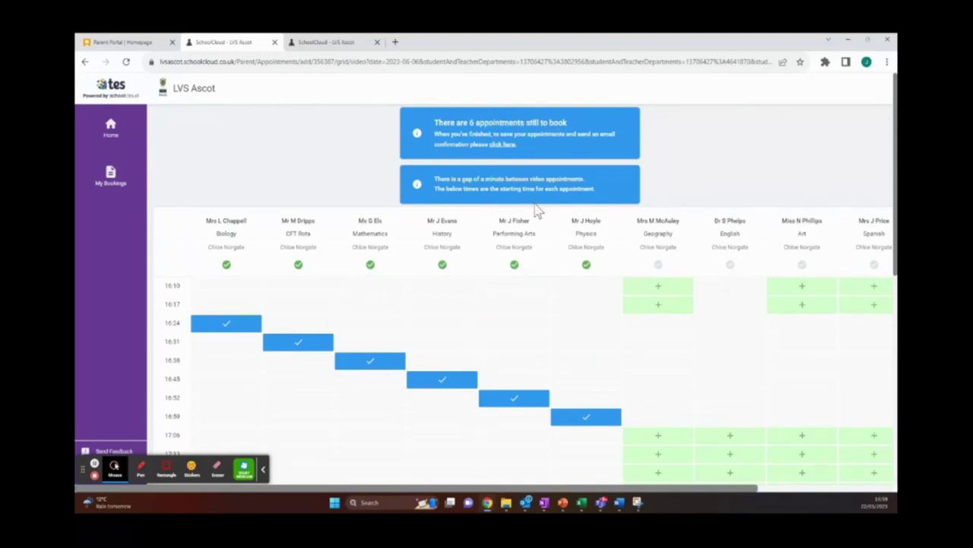
left_click(503, 152)
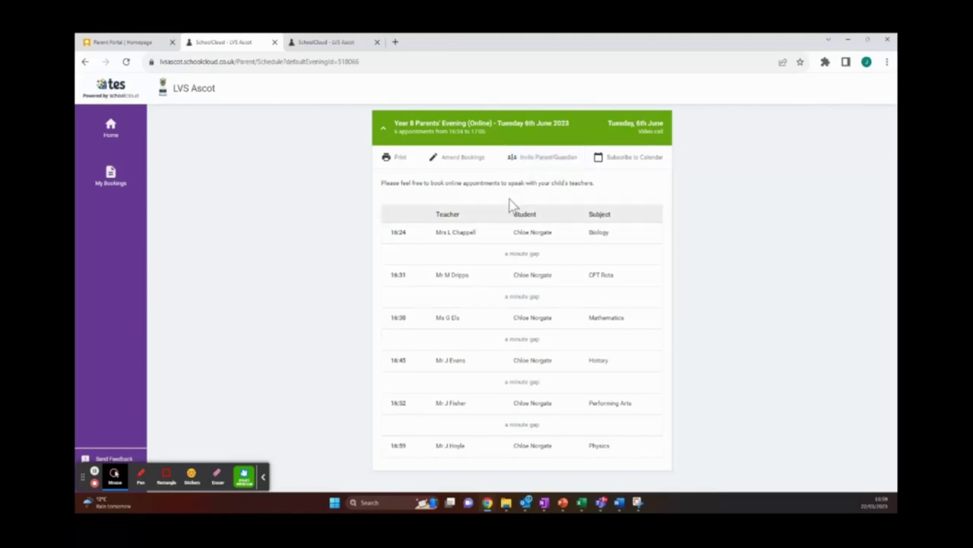
- View the form for inviting an additional parent/guardian to the video call and close it without sending an invite
left_click(550, 167)
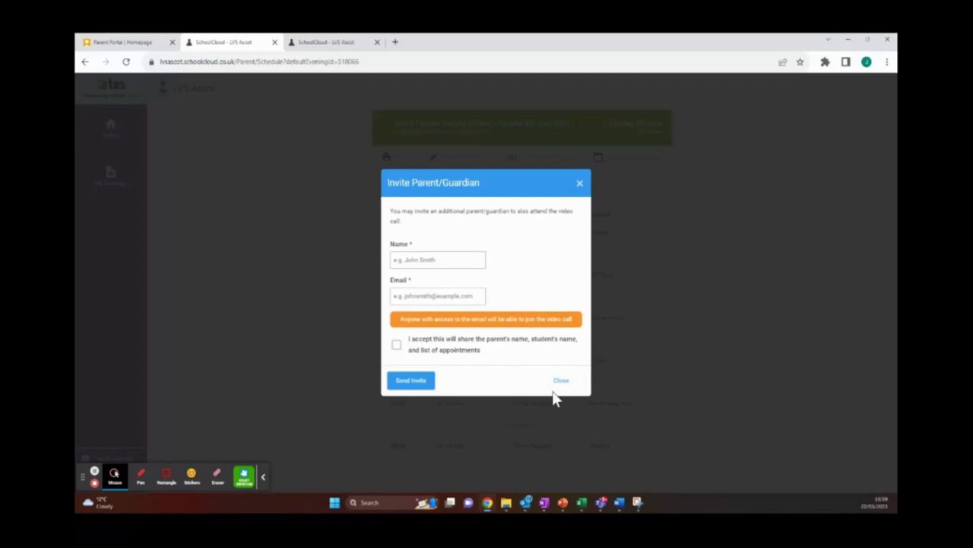
left_click(580, 186)
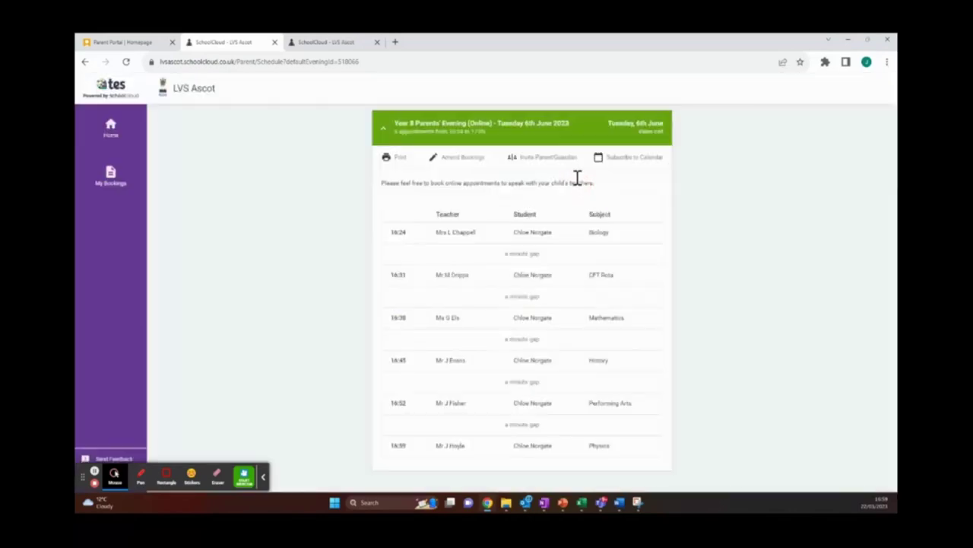
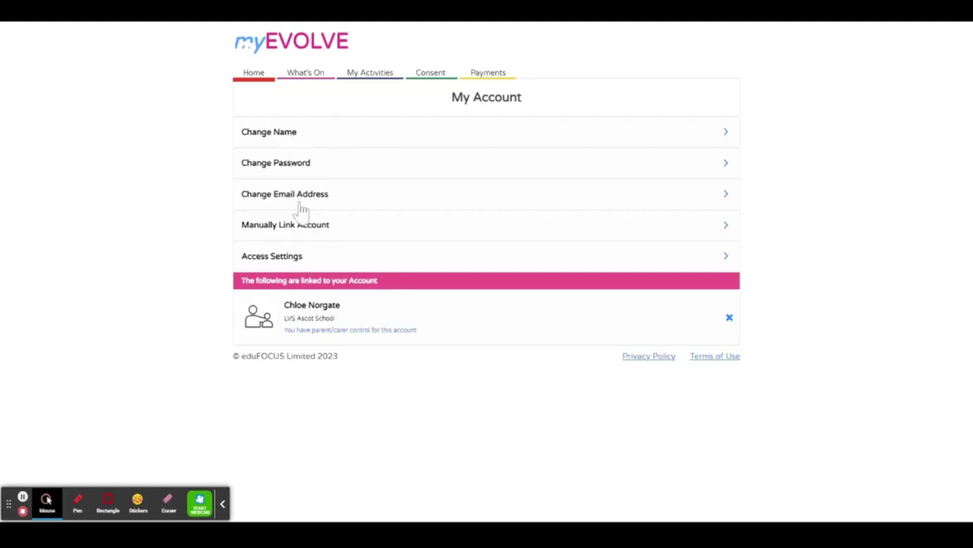
- Browse the bookable trips and clubs, then view the Juventus London Academy Football Training club with its full date details
left_click(261, 86)
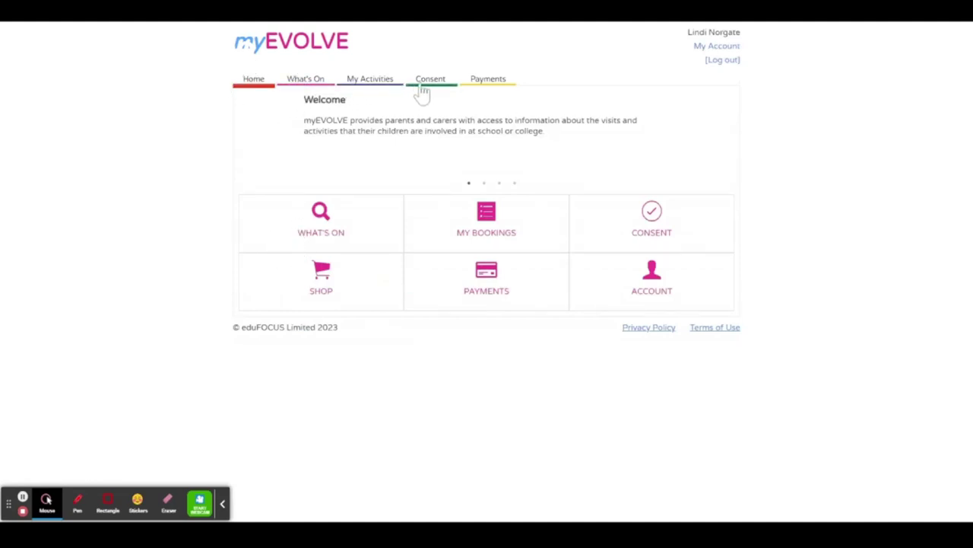
left_click(319, 83)
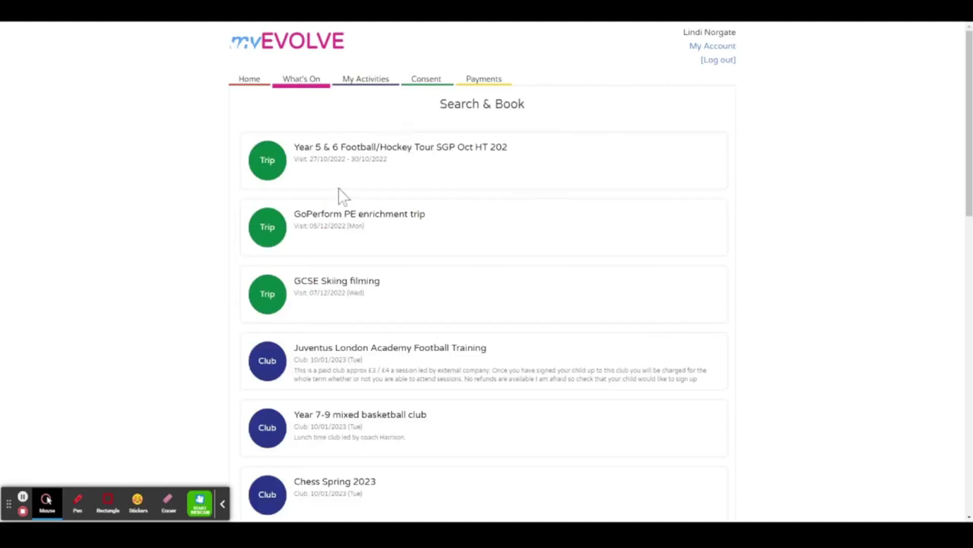
scroll(310, 167, "down", 1)
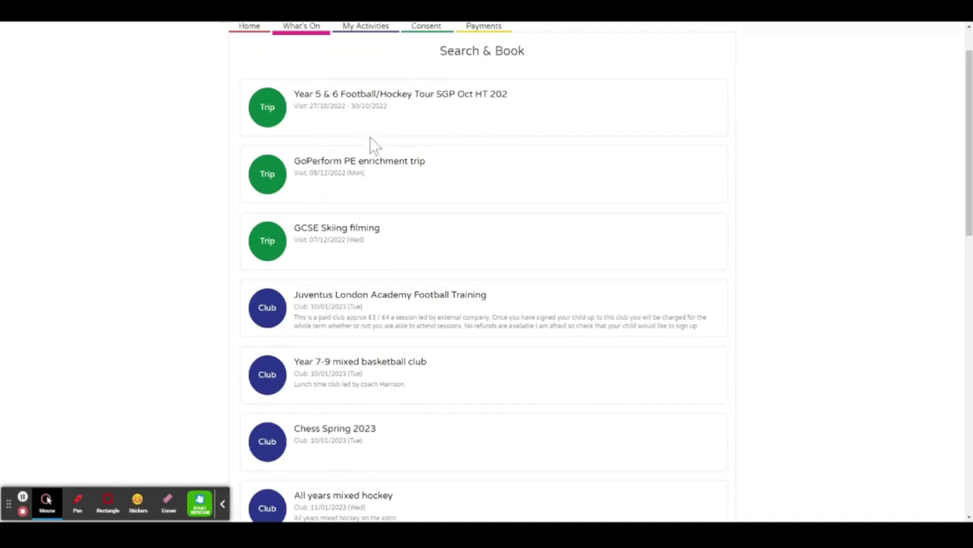
left_click(406, 308)
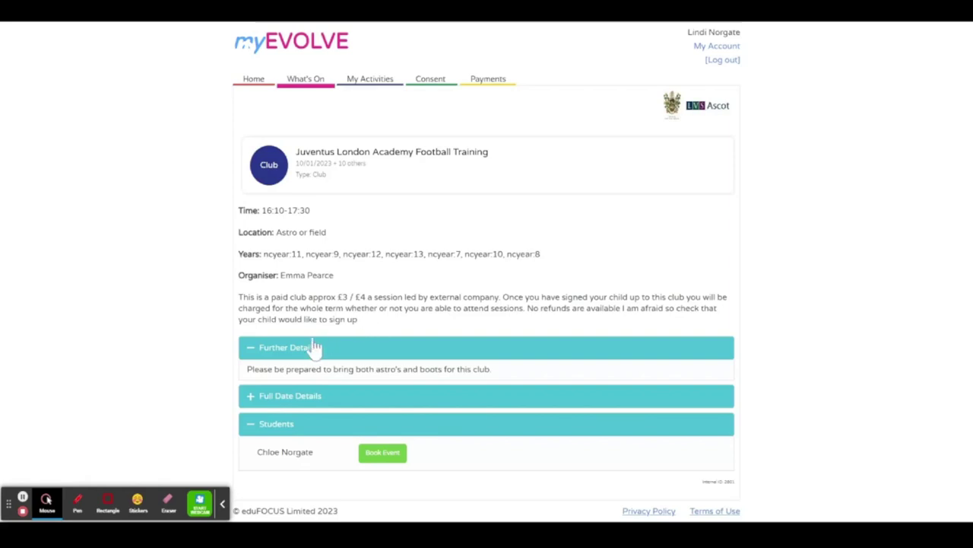
left_click(253, 397)
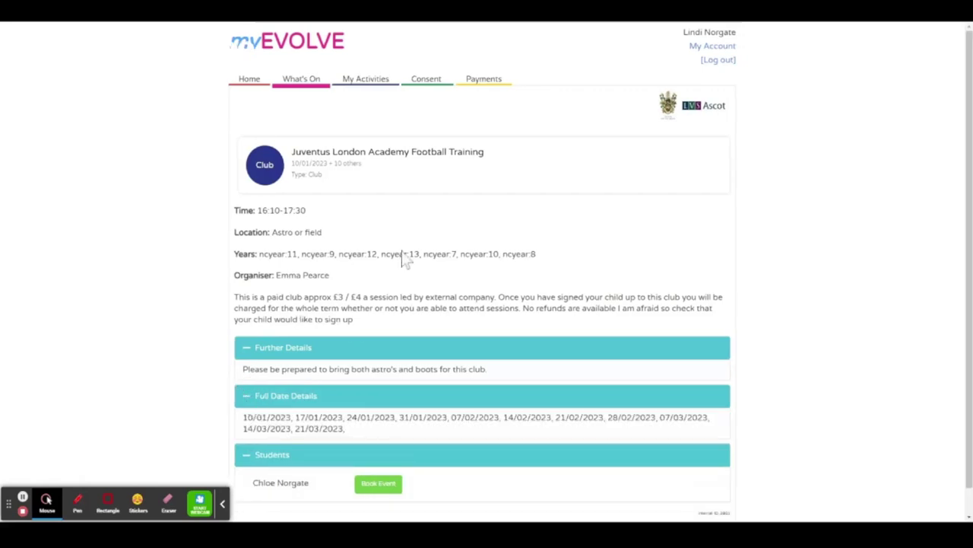
scroll(434, 398, "down", 1)
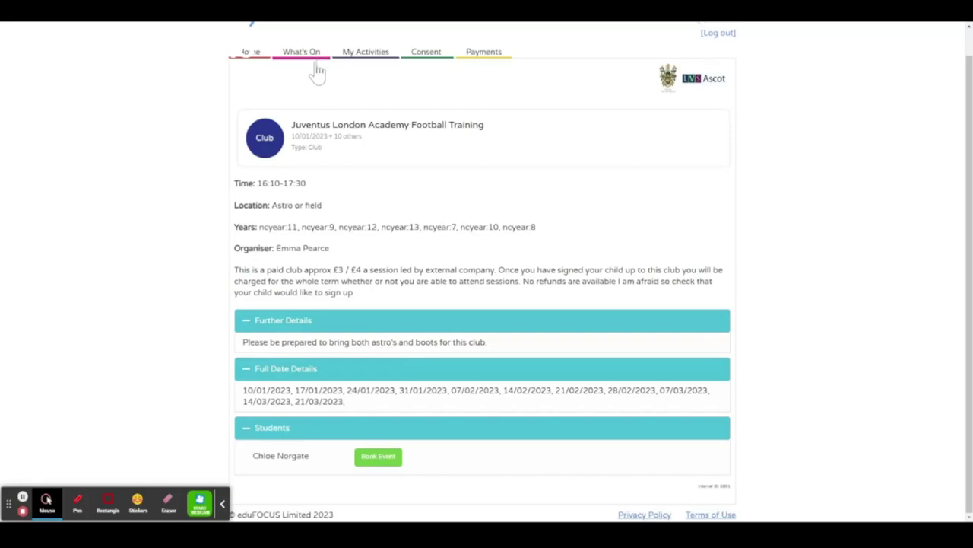
- View the Limelights (Years 7-9 Drama Club) entry from the child's March 2023 activity diary, including its full date details
left_click(372, 57)
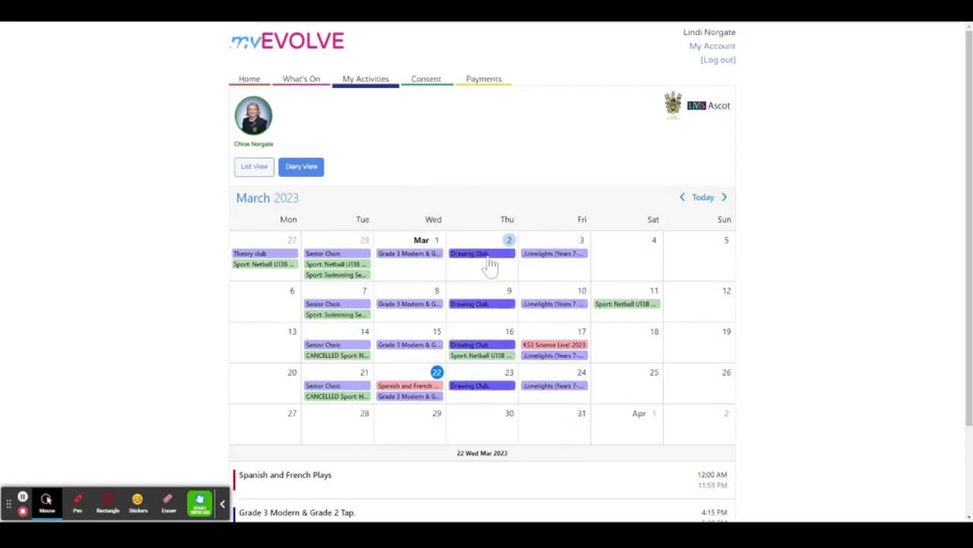
left_click(561, 274)
left_click(554, 385)
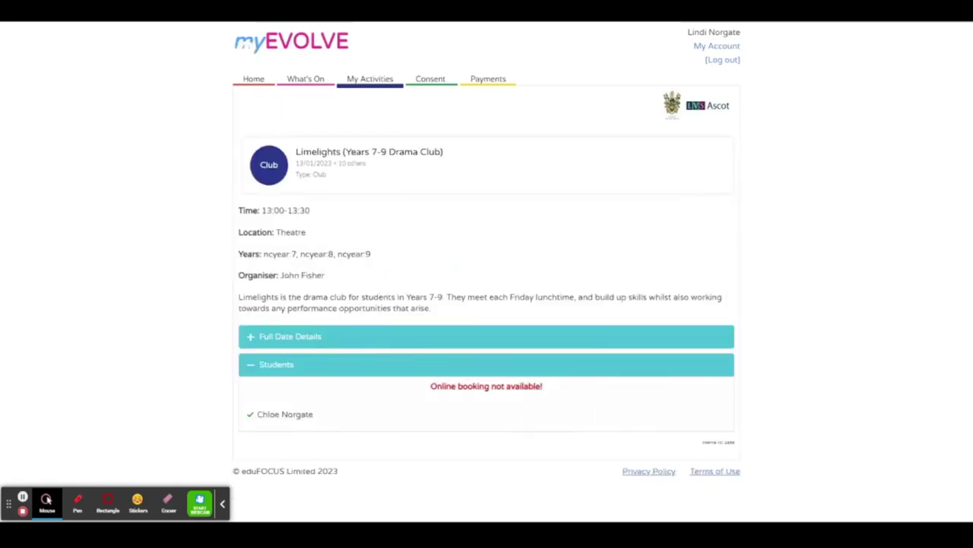
left_click(250, 337)
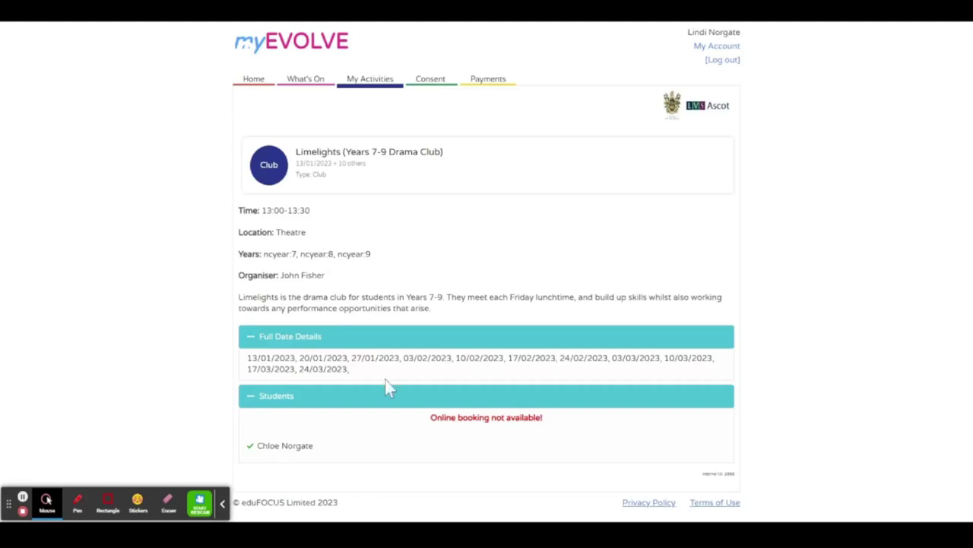
- Return to the child's activities and look through the forthcoming ones in list view
left_click(371, 84)
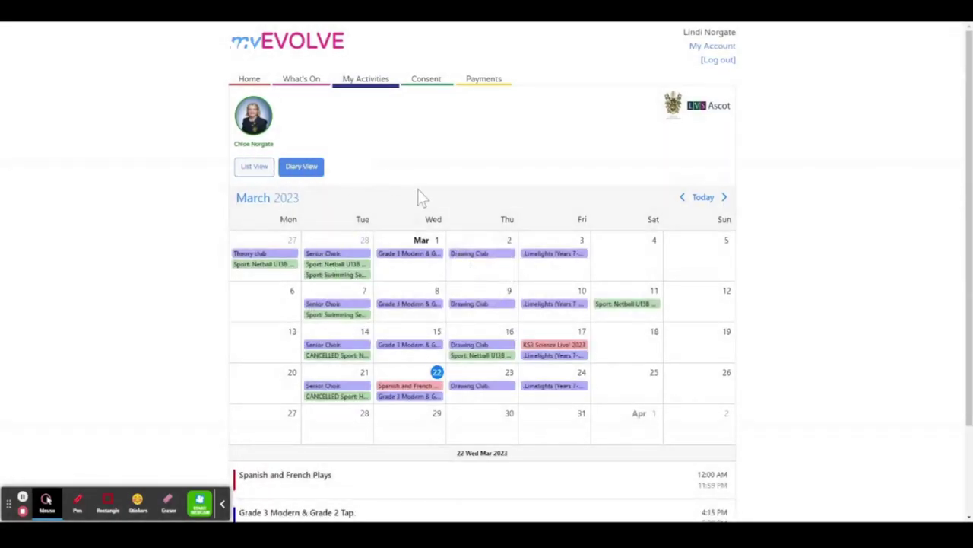
left_click(264, 171)
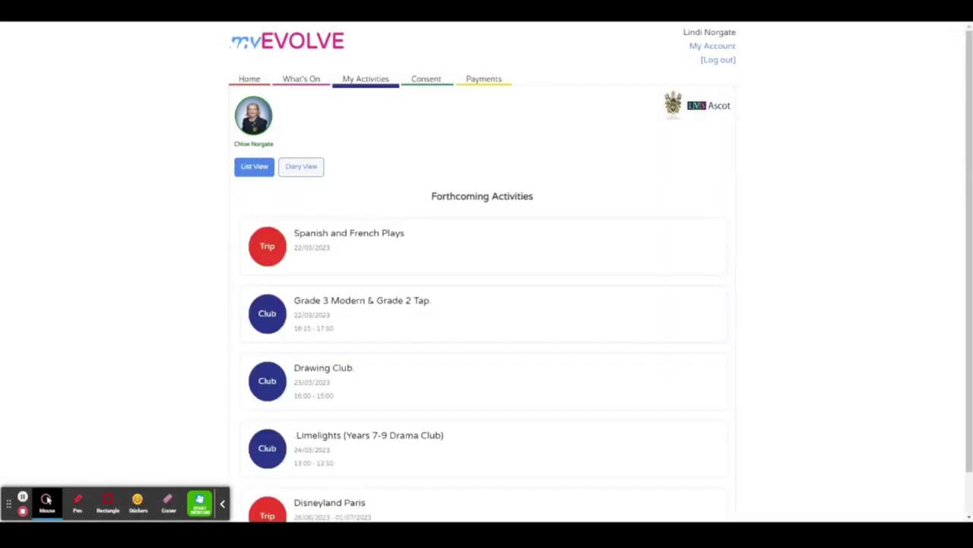
scroll(321, 372, "down", 1)
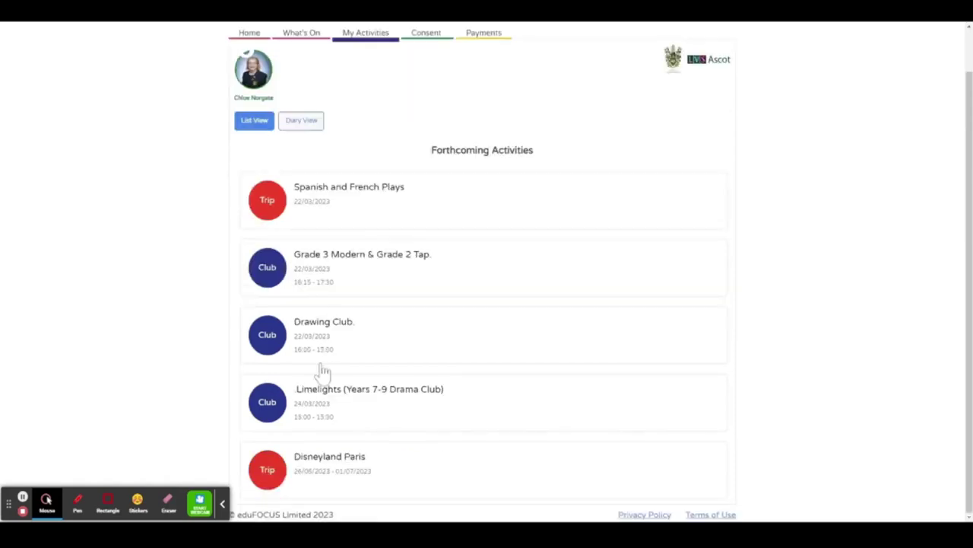
scroll(357, 183, "up", 1)
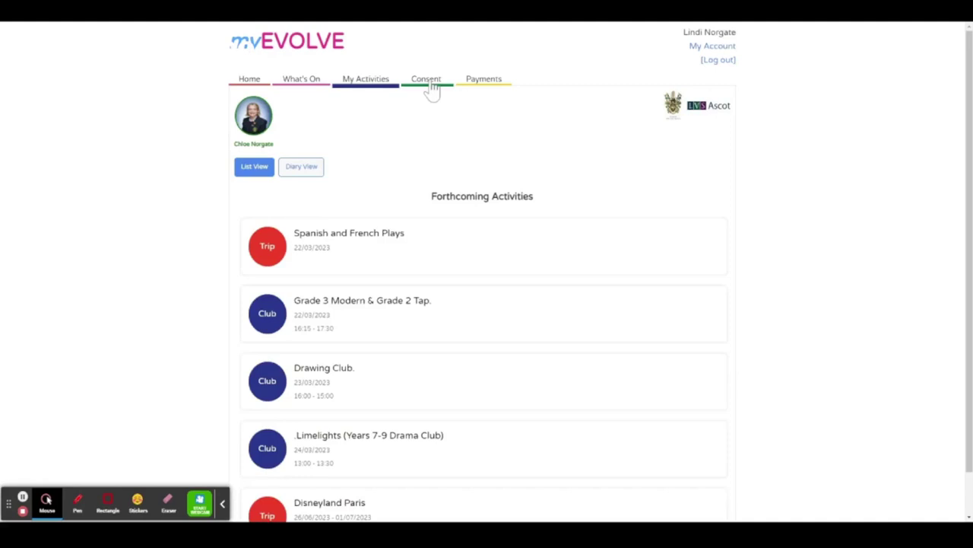
- Check the consent forms still to do and open the payments section
left_click(428, 81)
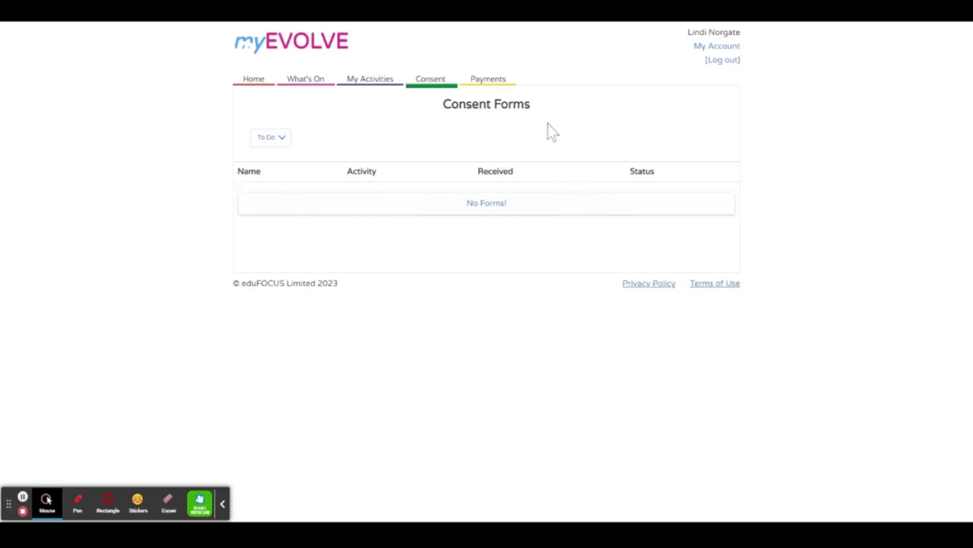
left_click(489, 83)
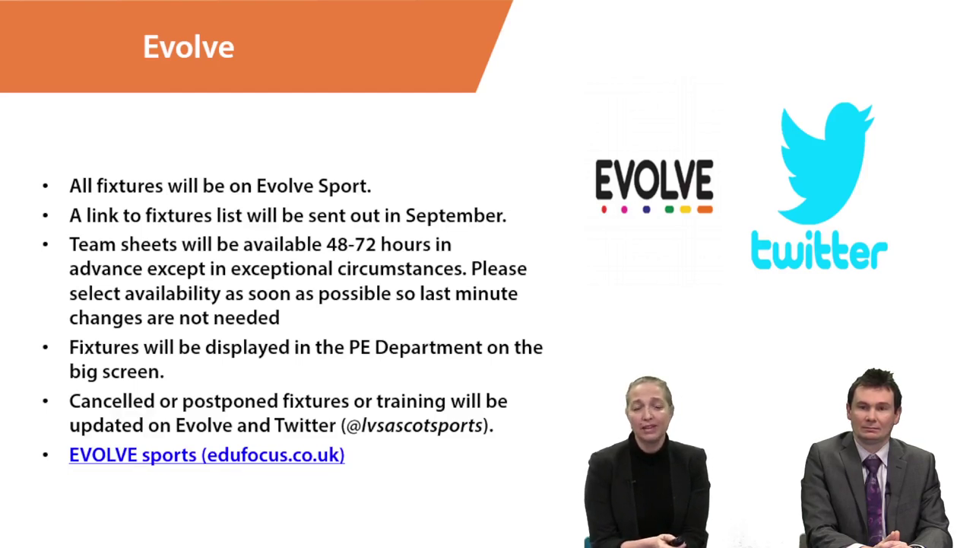
key("Right")
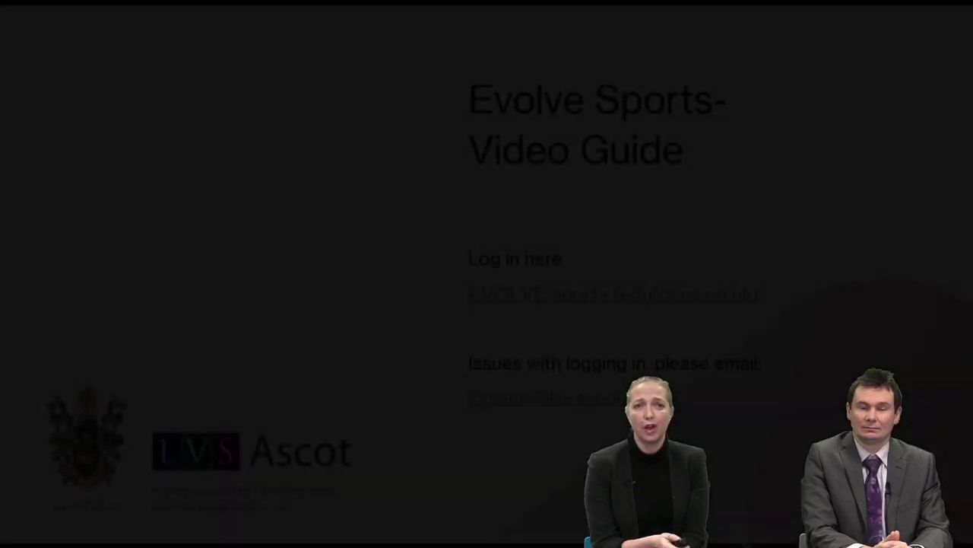